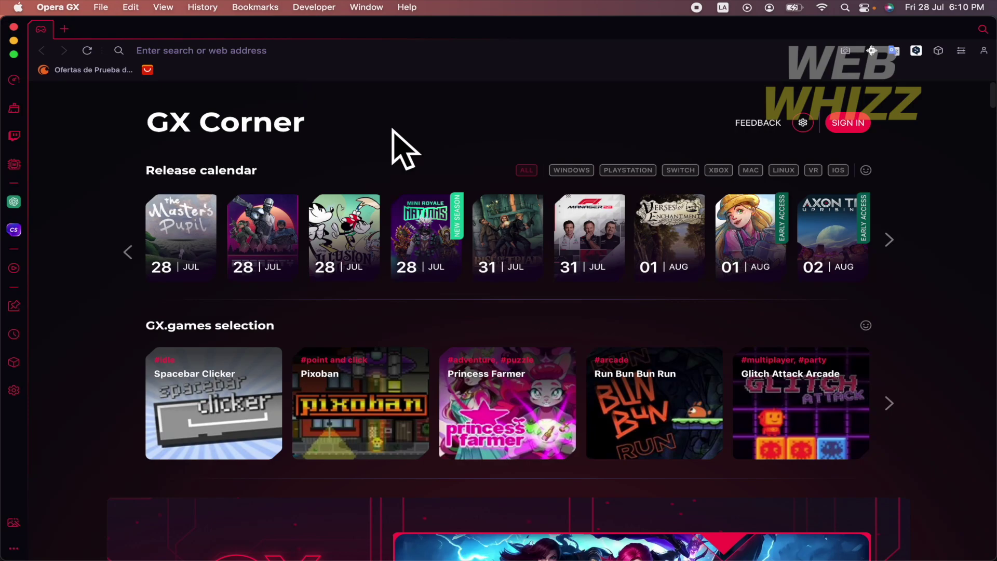
Step: Open a new Speed Dial tab and the browser settings, ready to search for 'suggestions'
click(64, 28)
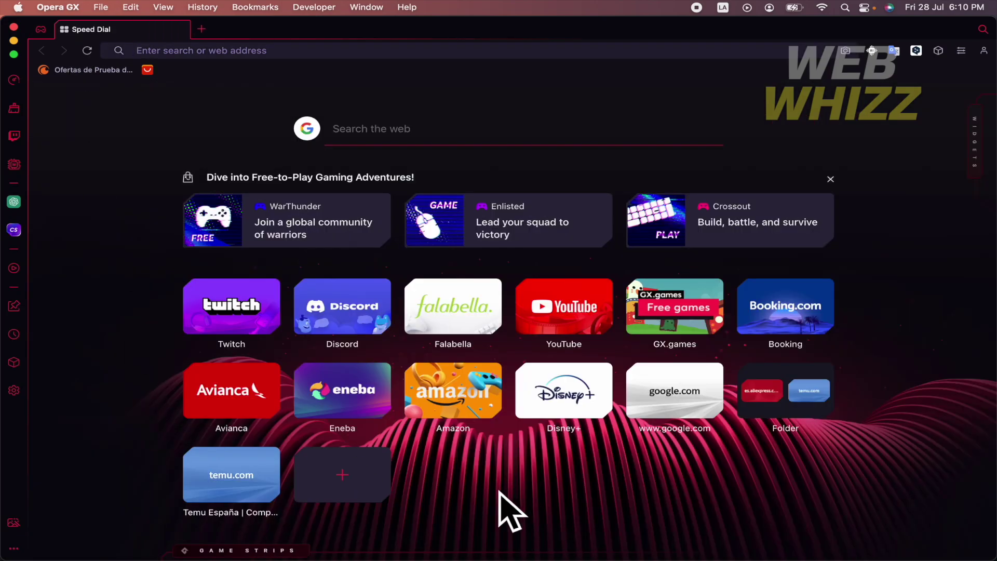
click(16, 390)
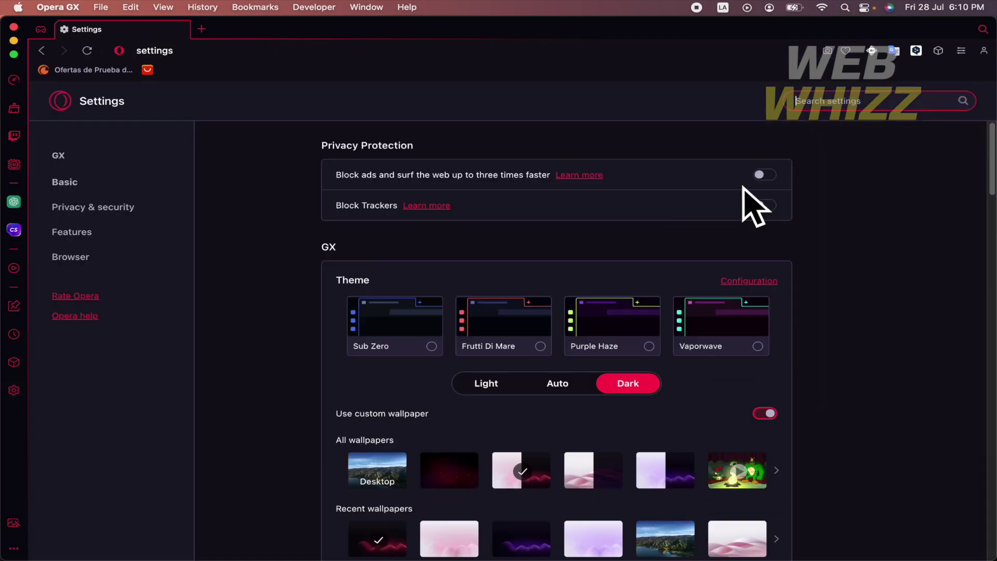
click(866, 107)
text(suggestions)
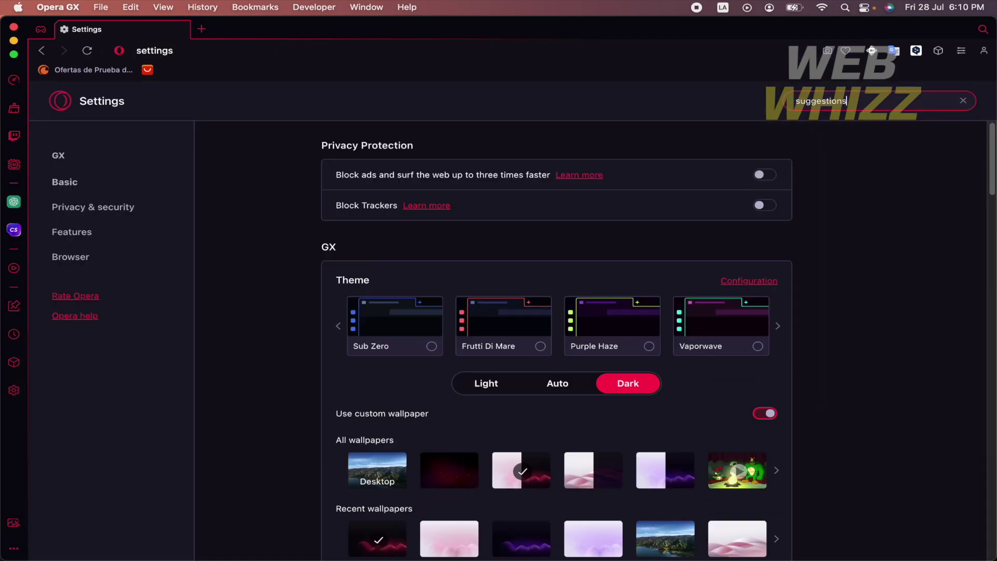
scroll(701, 414, down, 5)
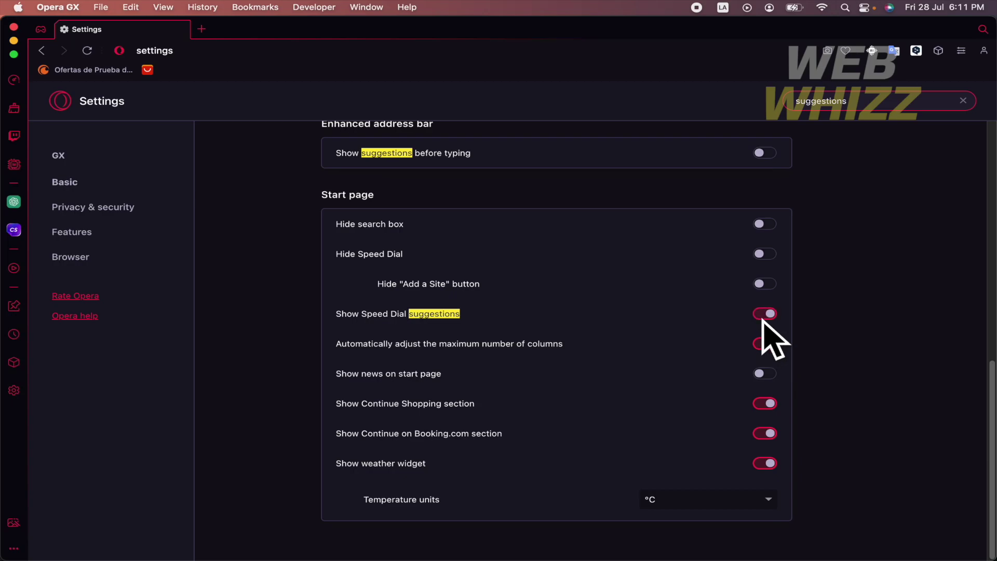
Step: Open another Speed Dial tab next to Settings to view its Suggestions row
click(201, 29)
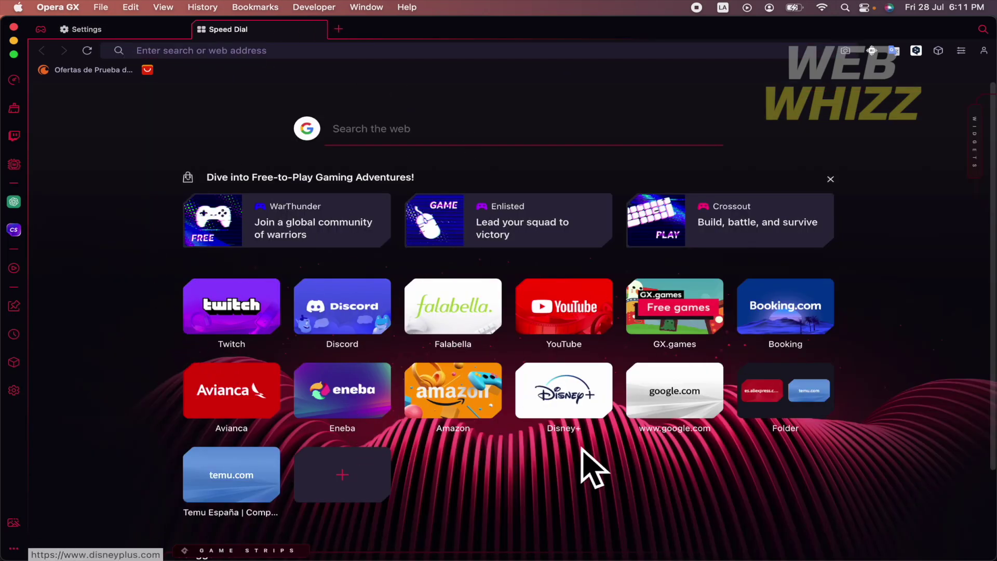
scroll(590, 468, down, 2)
scroll(590, 468, down, 2)
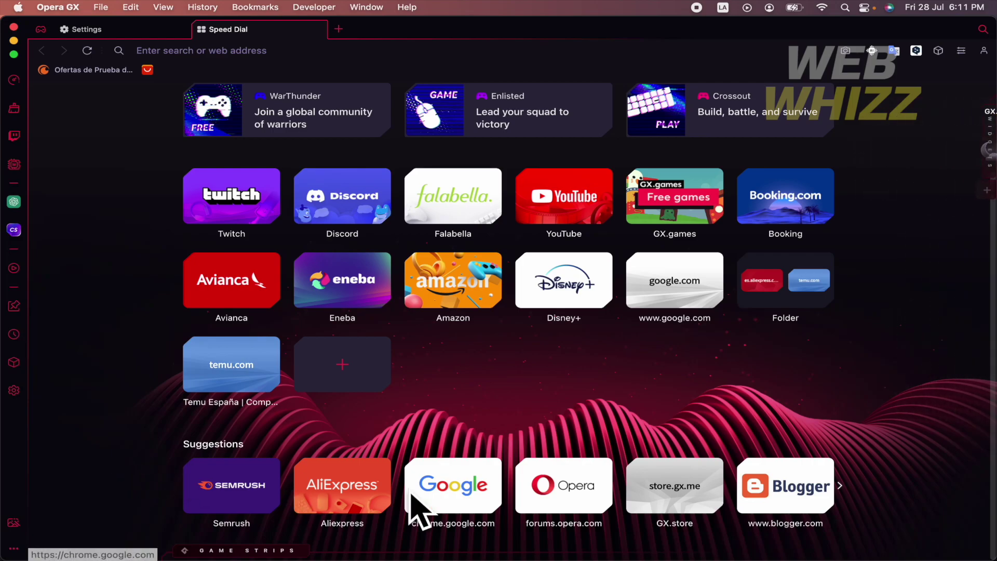
scroll(280, 448, up, 1)
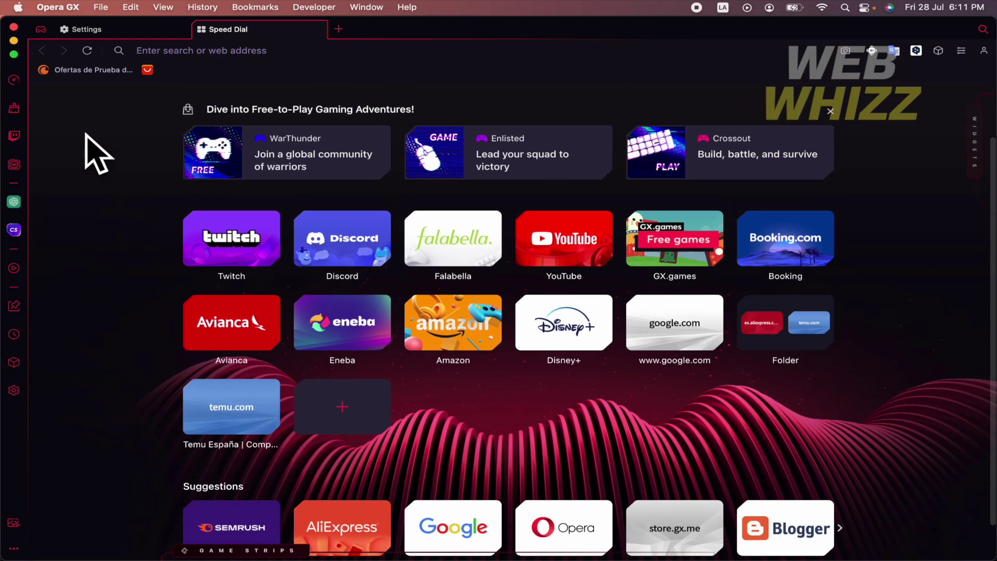
Step: Switch off 'Show Speed Dial suggestions' and open a new Speed Dial tab to confirm
click(15, 391)
text(suggest)
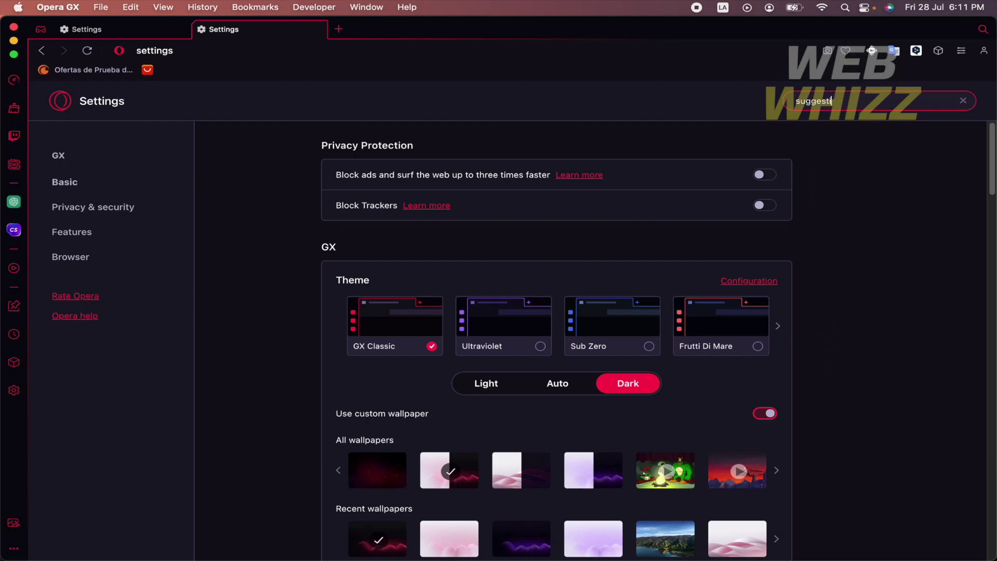
text(ions)
scroll(865, 257, down, 5)
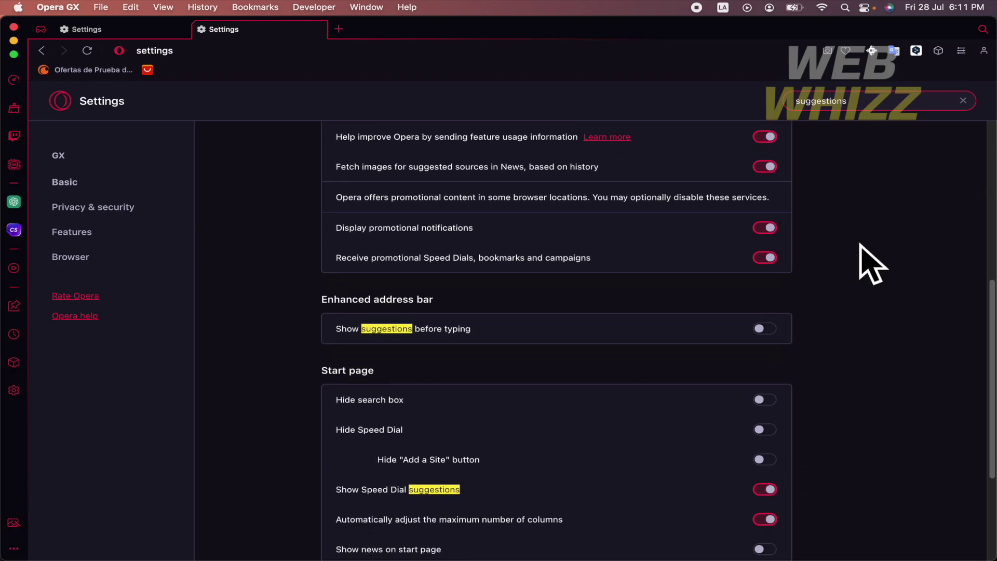
scroll(862, 248, down, 2)
scroll(861, 247, down, 3)
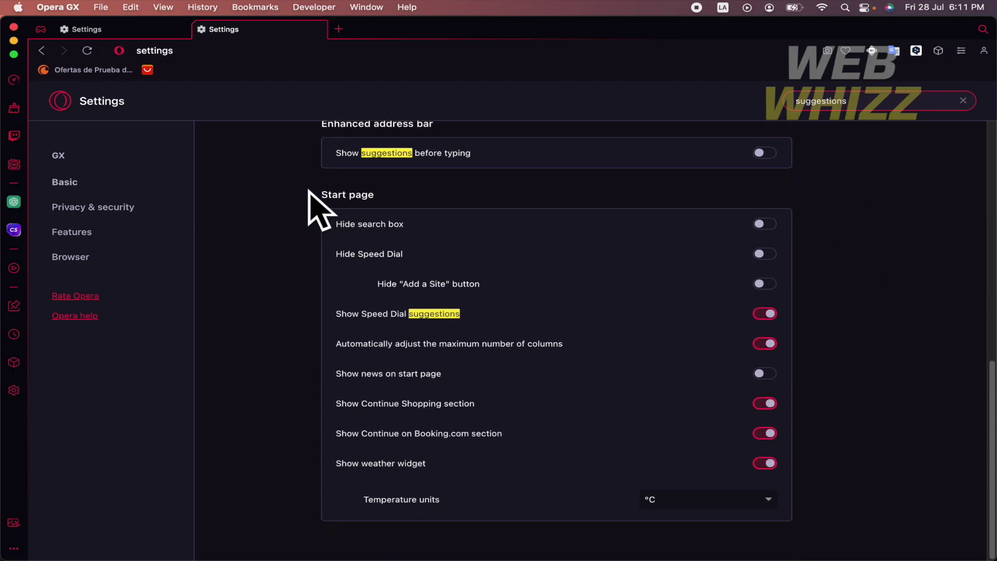
drag(310, 194, 360, 205)
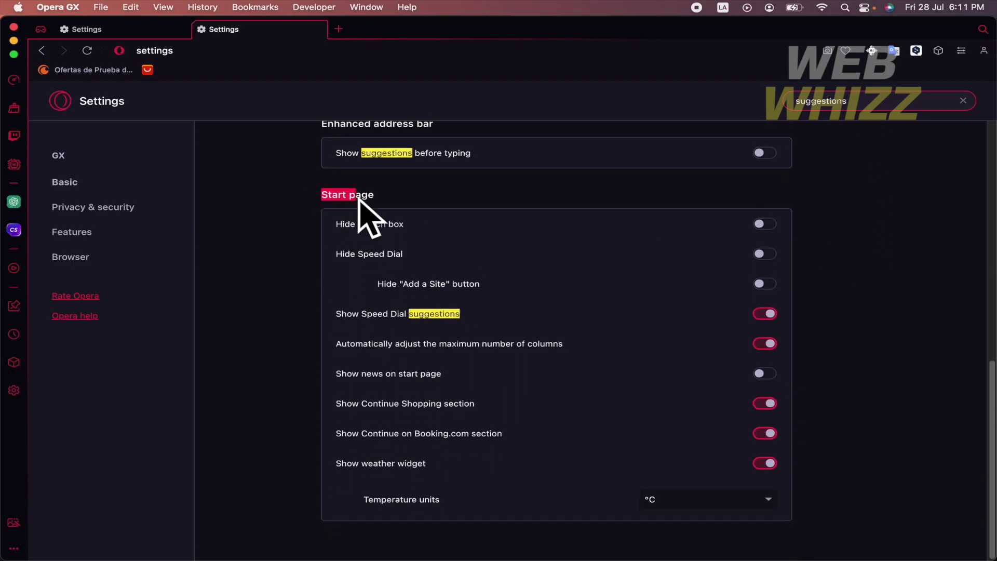
click(299, 261)
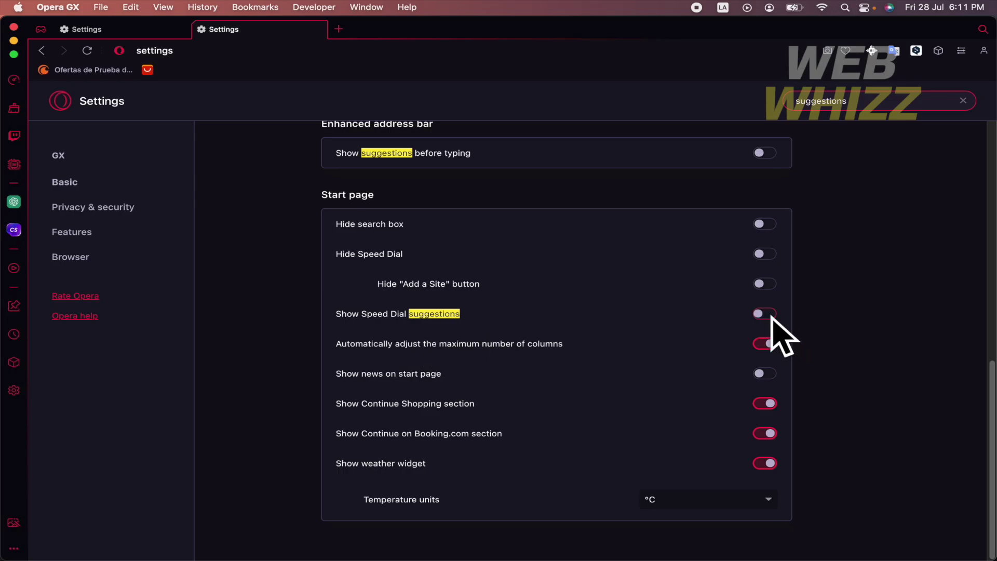
click(339, 29)
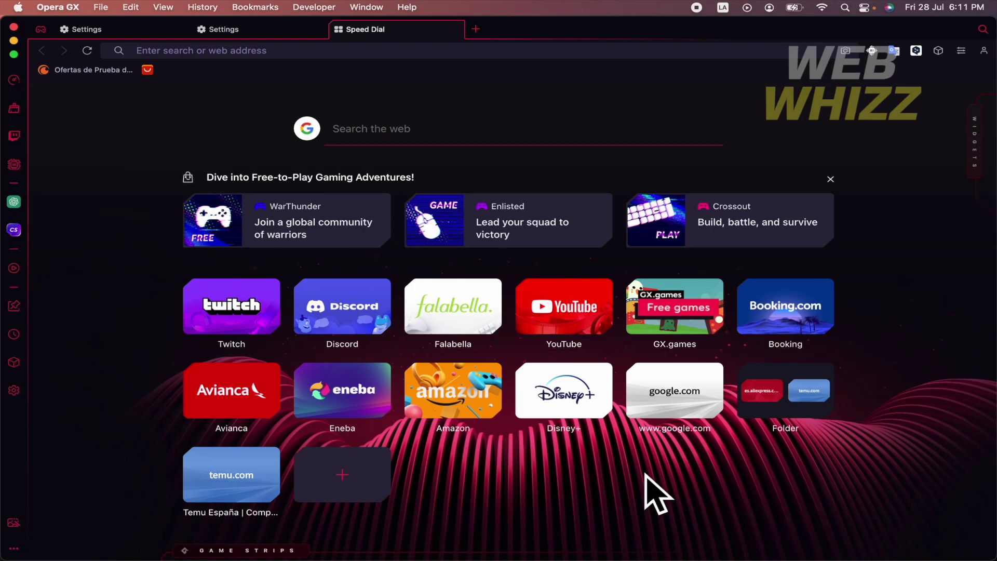
Step: Clear the 'suggestions' settings search and open another Speed Dial tab
click(283, 29)
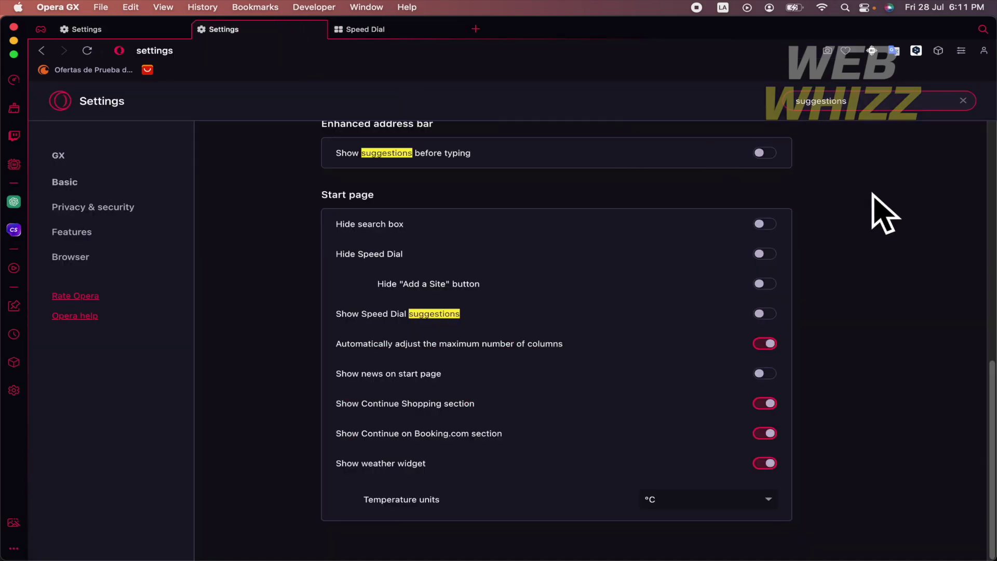
click(964, 101)
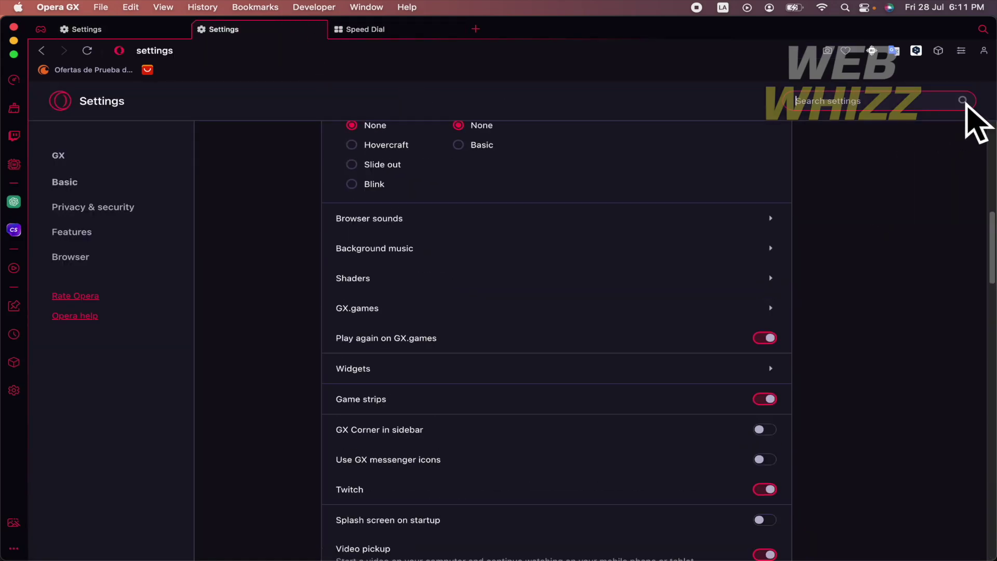
click(476, 30)
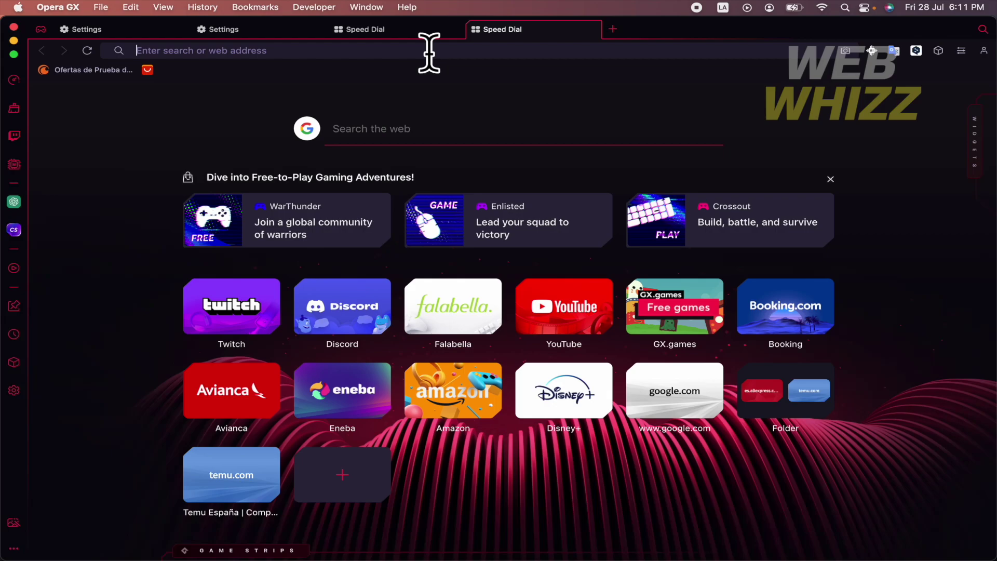
text(a)
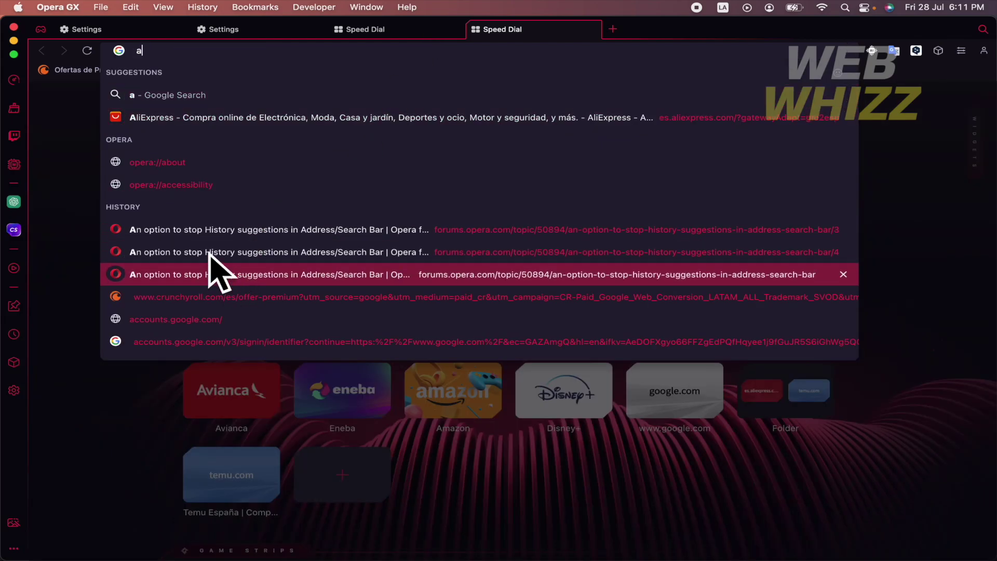
Step: Delete the AliExpress and Crunchyroll address-bar suggestions and history entries, then return to Speed Dial
click(939, 226)
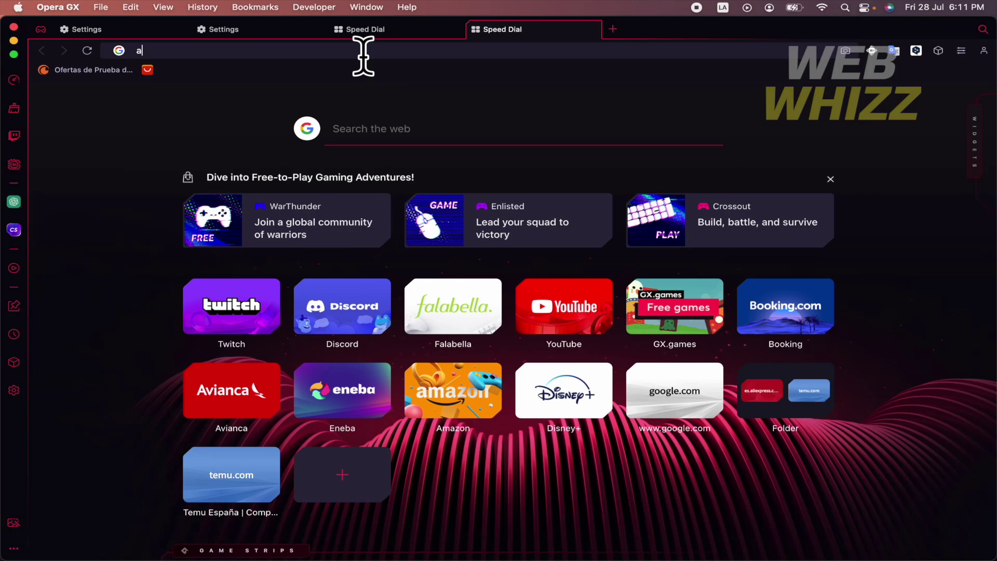
text(liexpress)
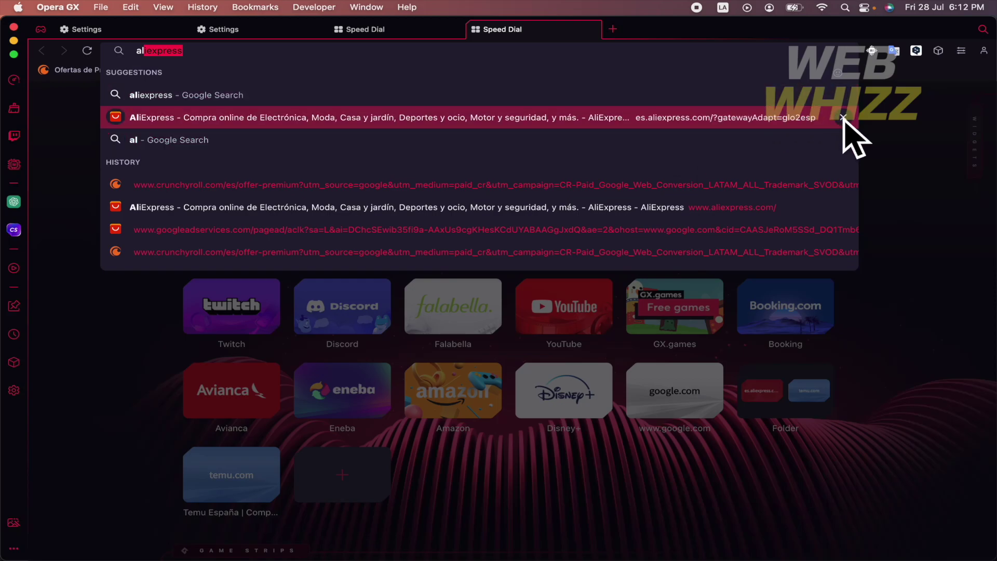
click(843, 118)
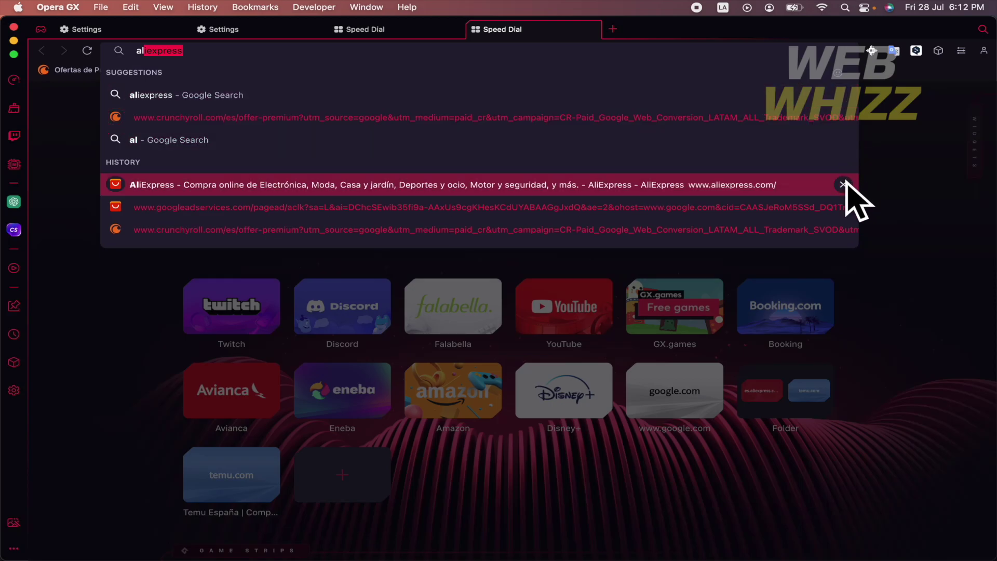
click(846, 185)
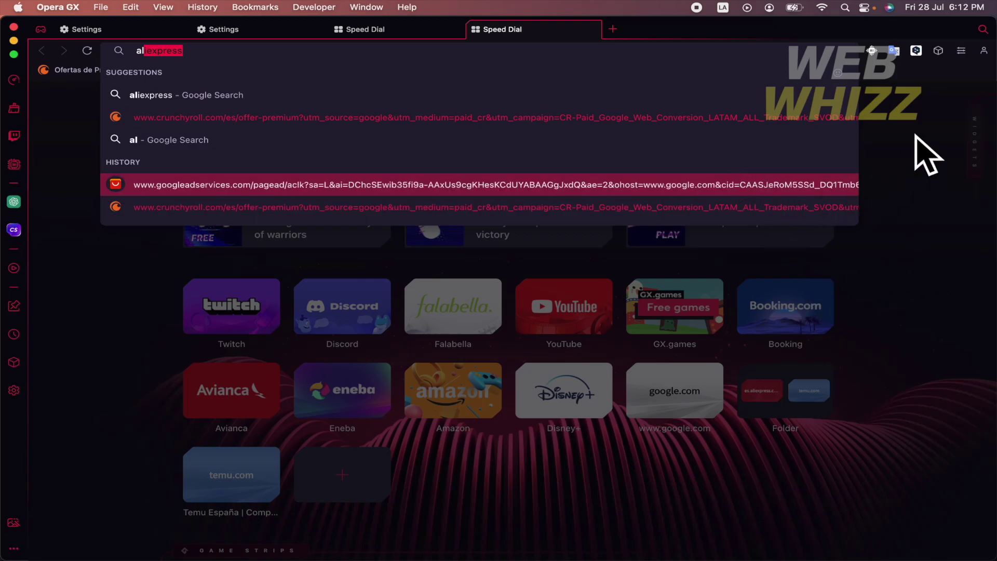
click(847, 117)
click(847, 117)
key(Escape)
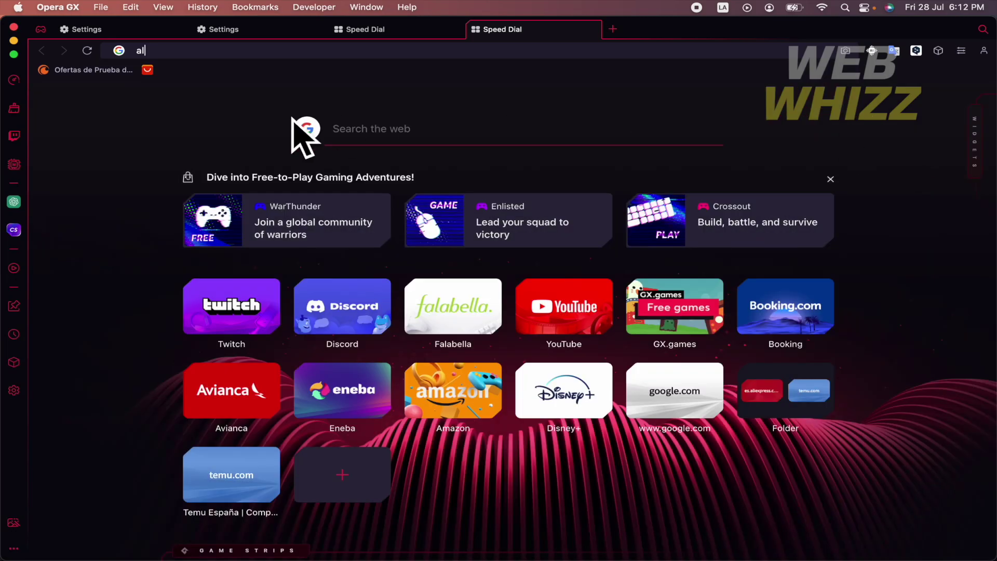
click(408, 33)
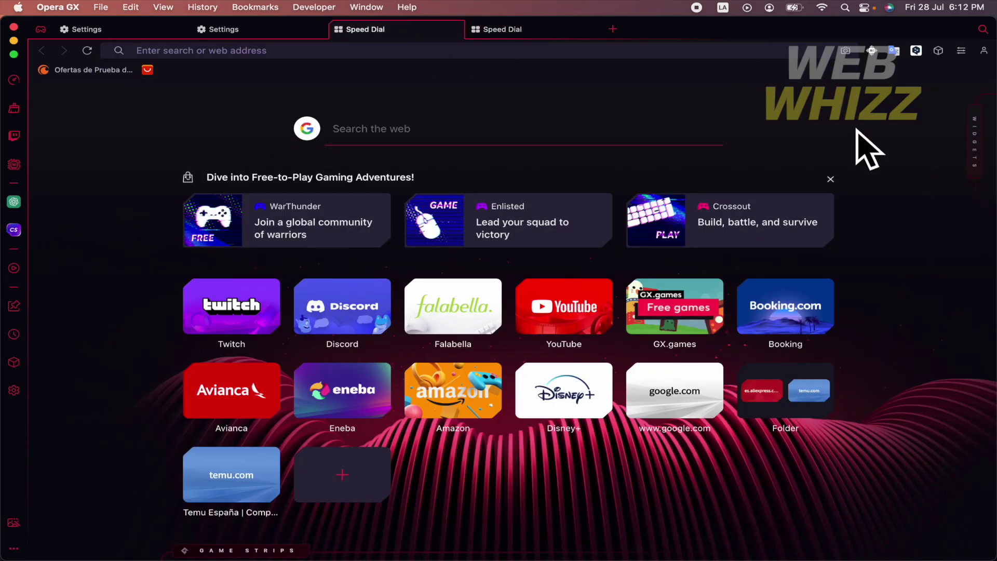
Step: Clear all-time browsing history, leaving cached images and files unchecked
click(11, 391)
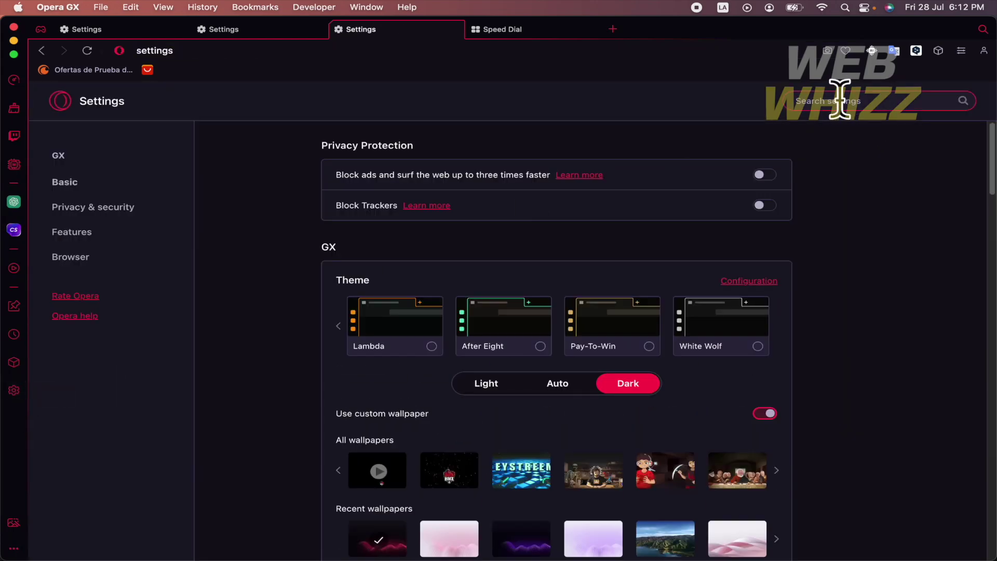
text(history)
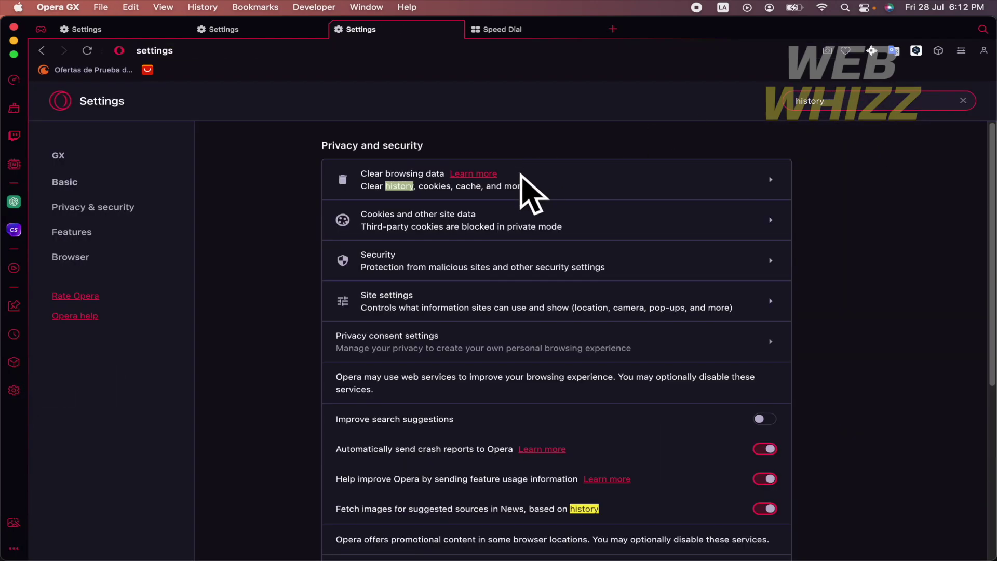
click(521, 176)
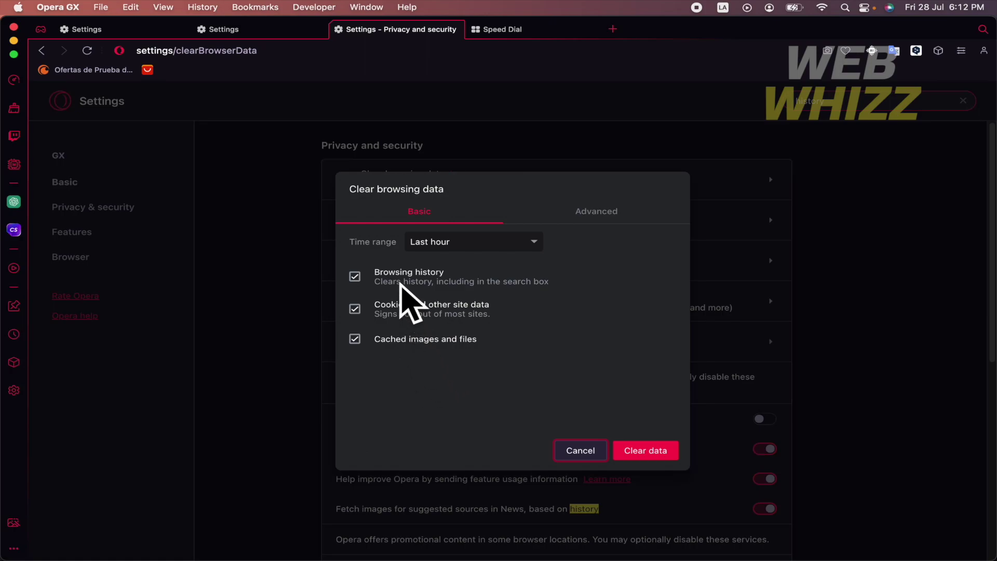
click(355, 339)
click(533, 241)
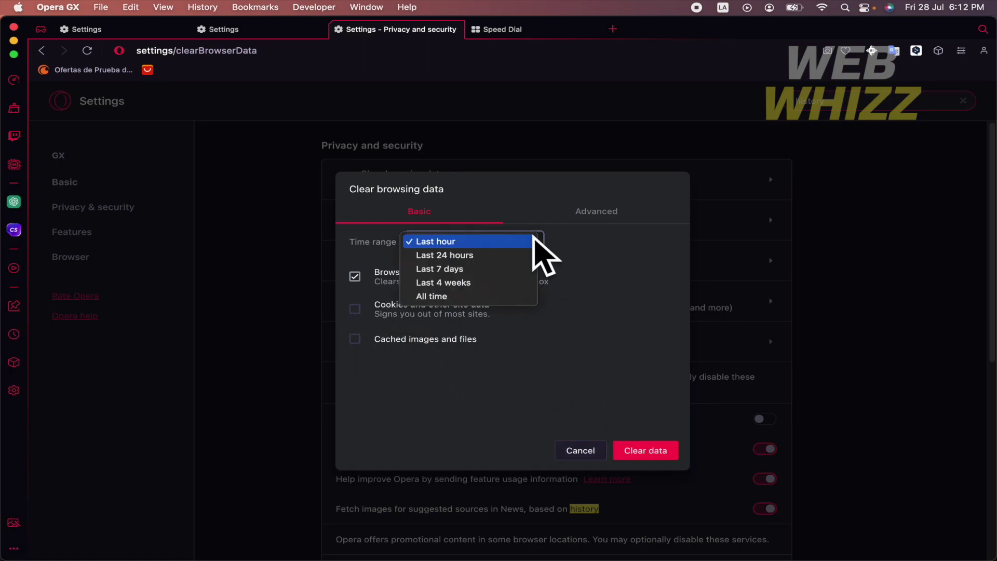
click(502, 294)
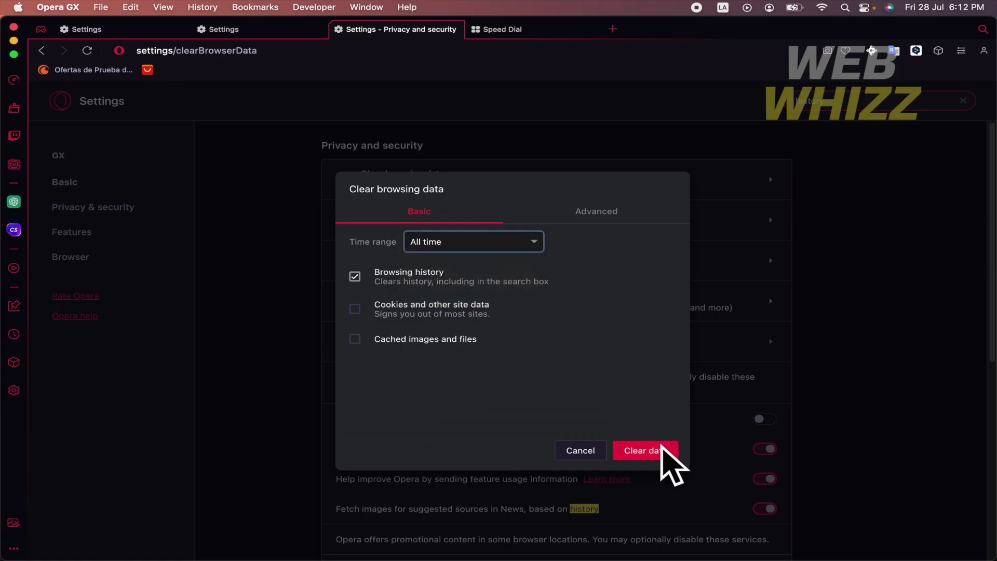
click(661, 451)
Step: Confirm a typed letter shows no history suggestions, then close both Speed Dial tabs and two extra Settings tabs
click(614, 30)
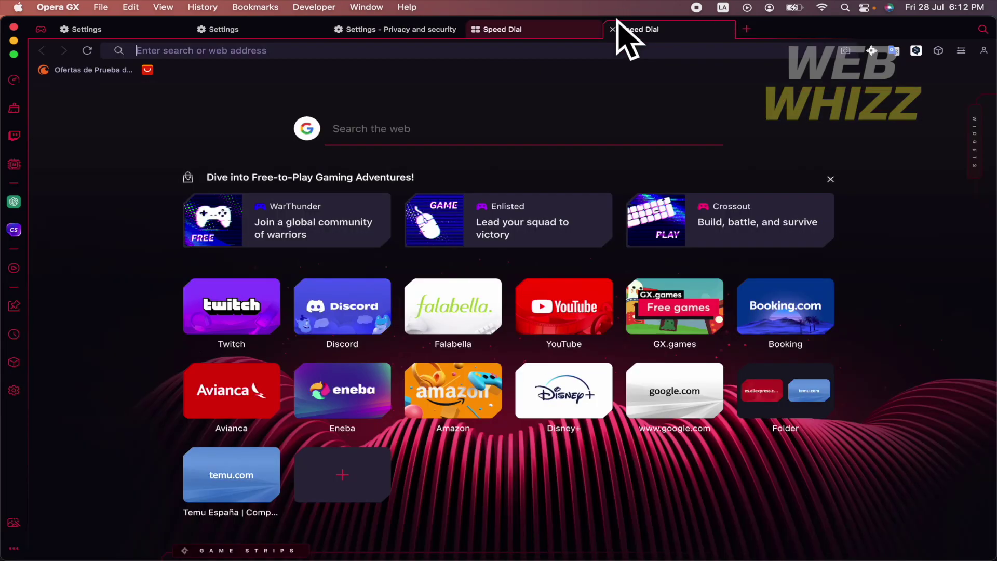
text(al)
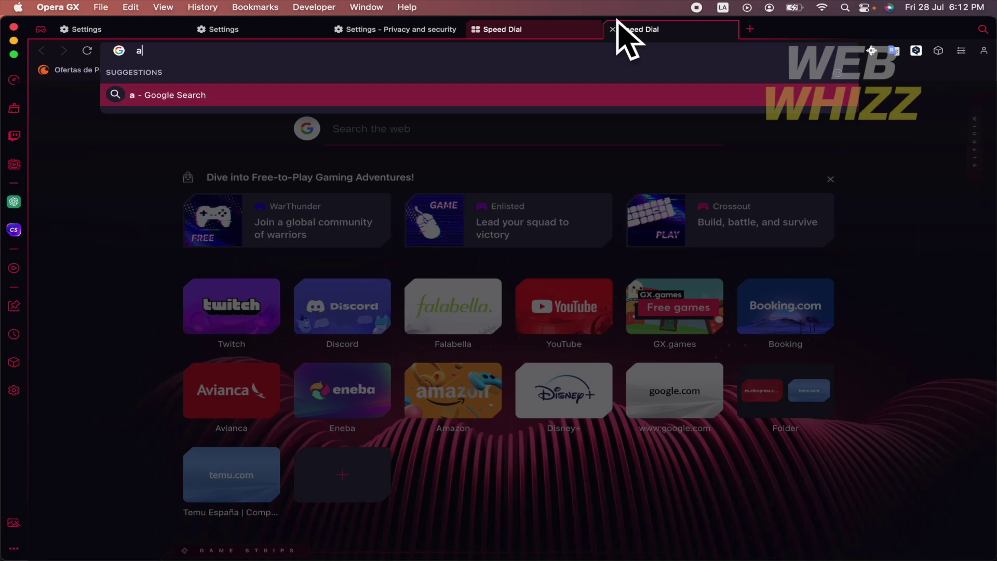
key(BackSpace)
click(613, 29)
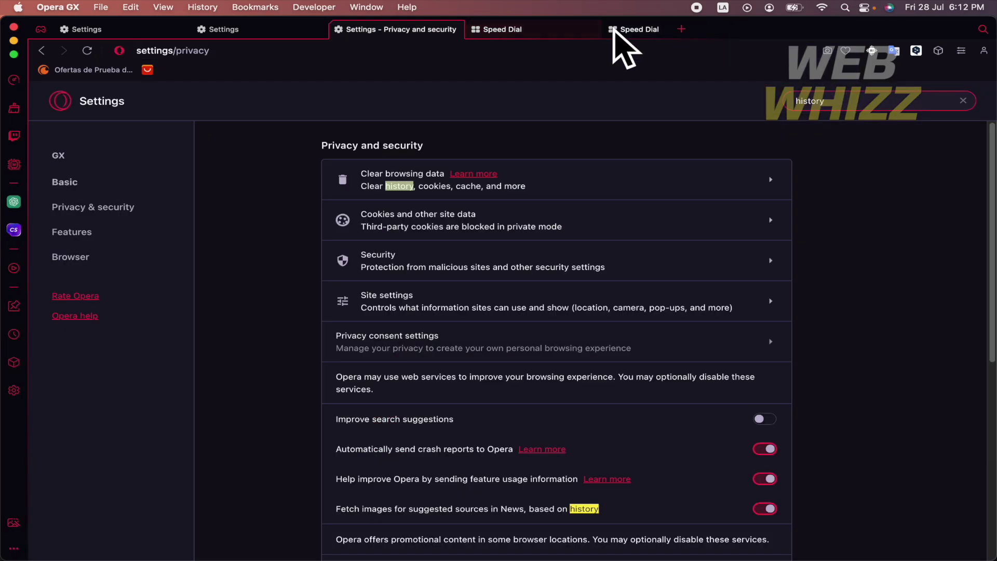
click(475, 28)
click(338, 29)
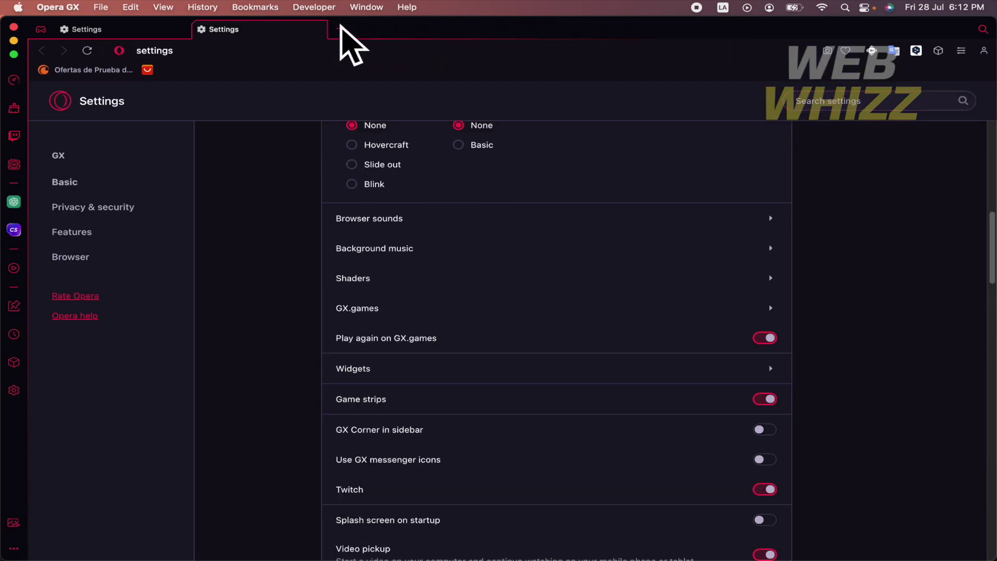
click(202, 28)
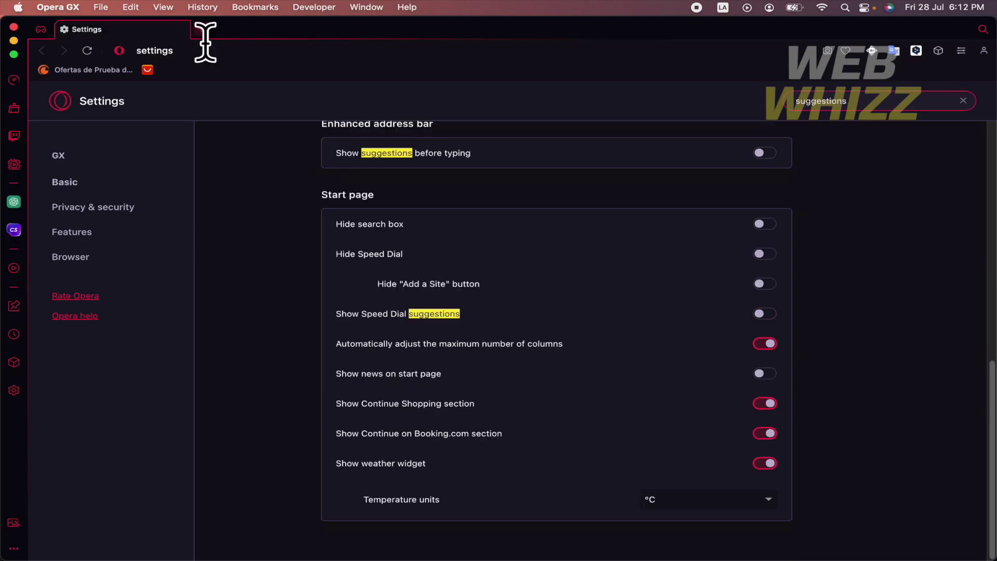
Step: Close the last Settings tab and reopen full browser settings from the Easy Setup panel
click(64, 29)
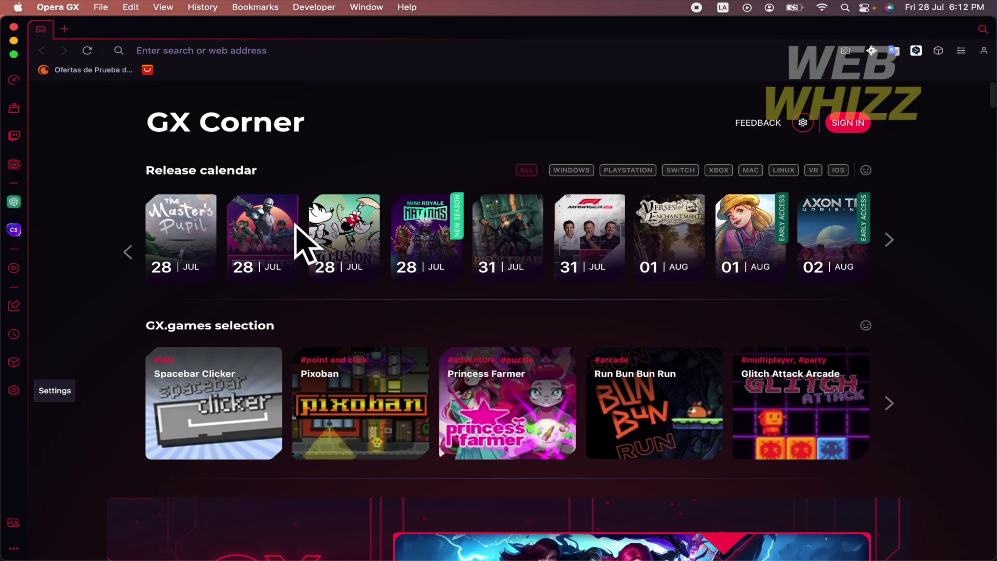
click(965, 52)
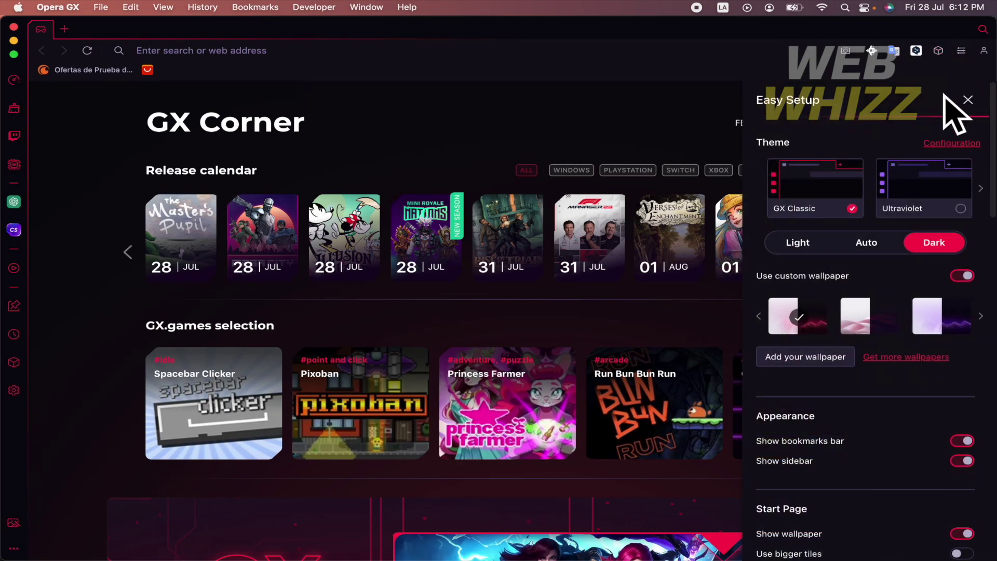
scroll(893, 350, down, 10)
scroll(893, 351, down, 3)
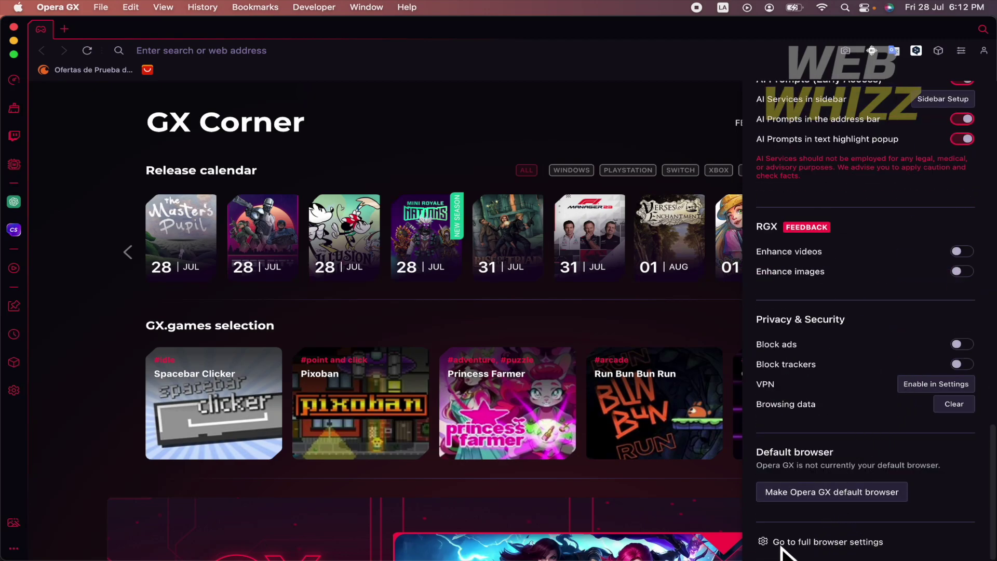
click(827, 541)
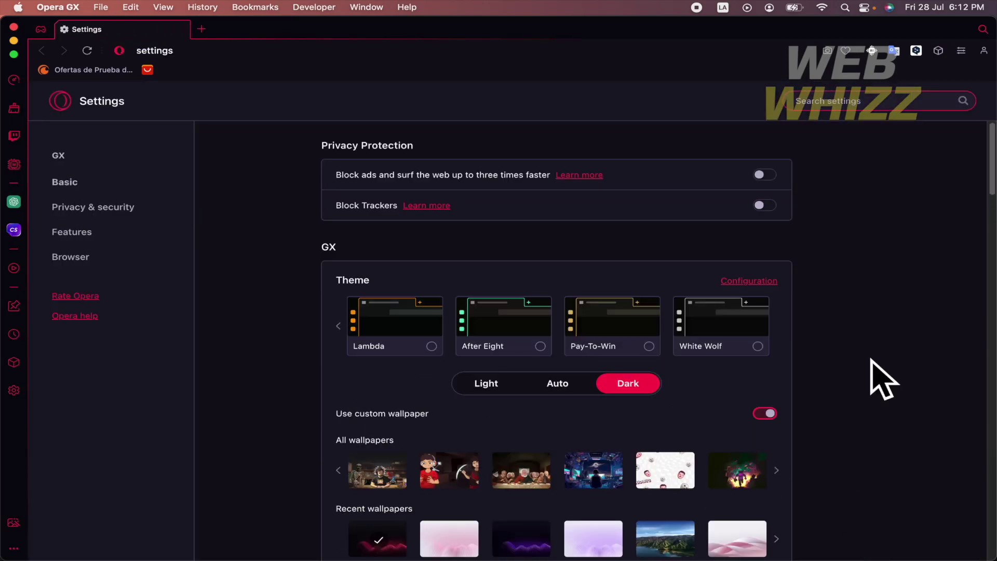
scroll(884, 380, down, 10)
scroll(885, 379, up, 10)
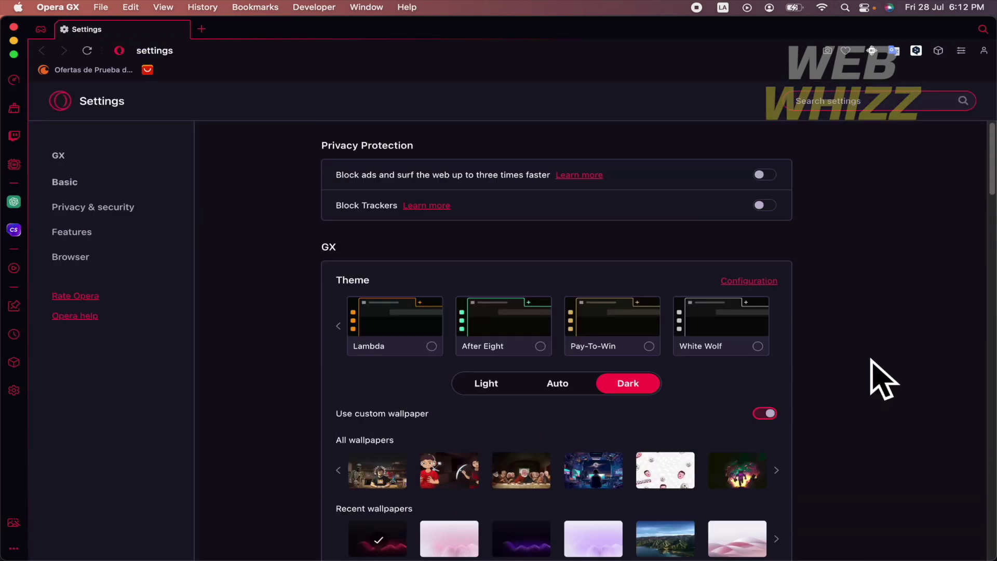